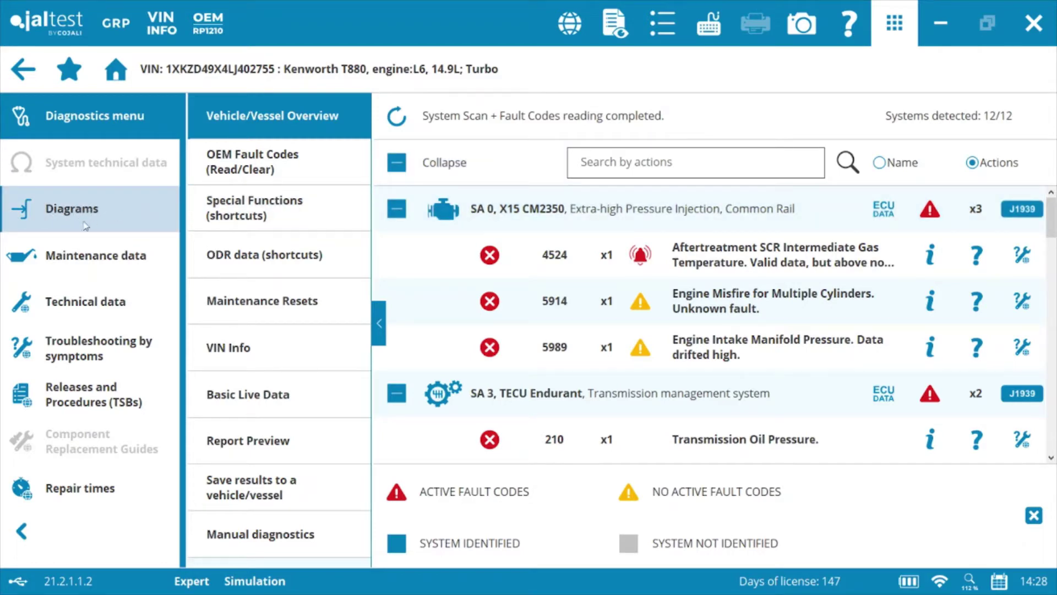
Set the SA 0 Cummins X15 CM2350 engine as the working system, replacing SA 3 TECU Endurant
click(553, 212)
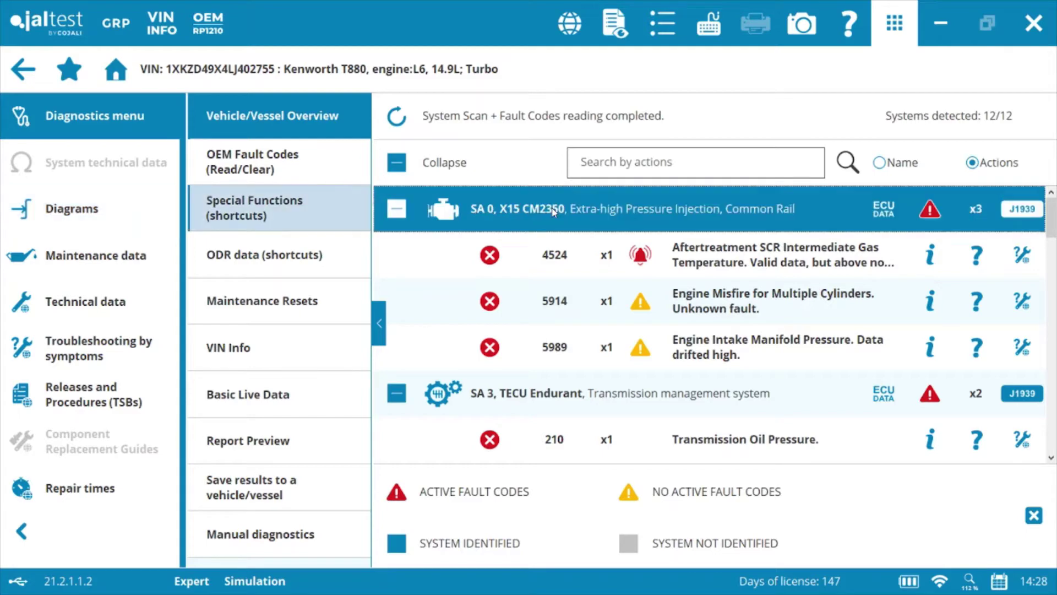
click(532, 400)
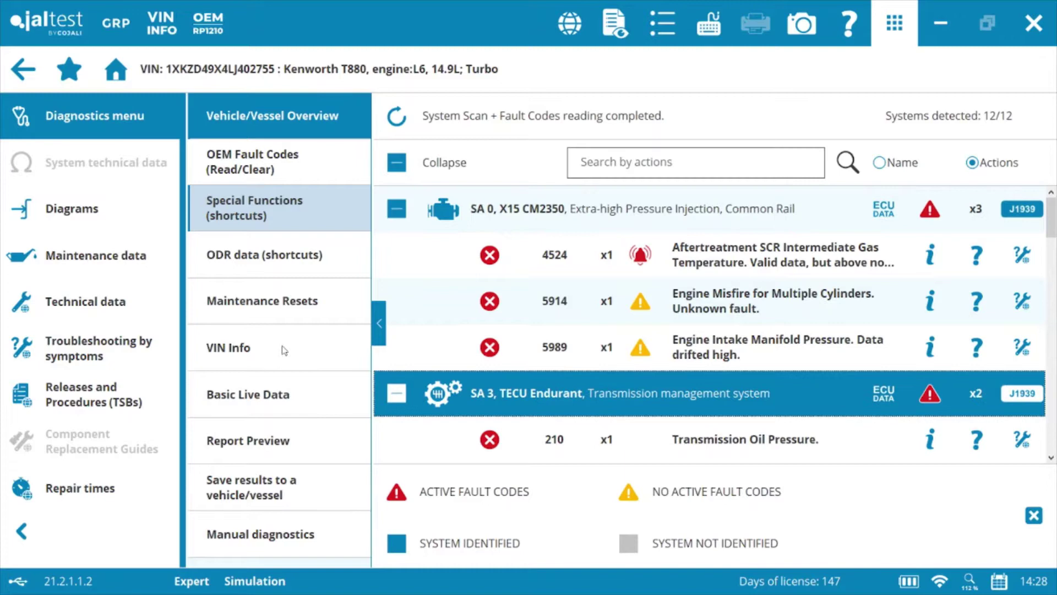
click(85, 216)
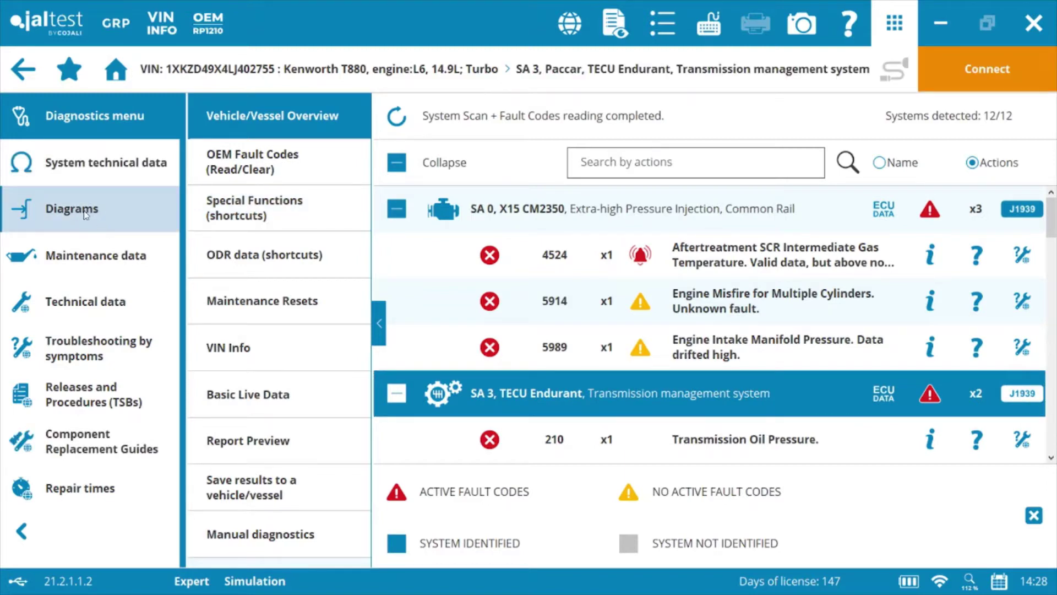
click(532, 214)
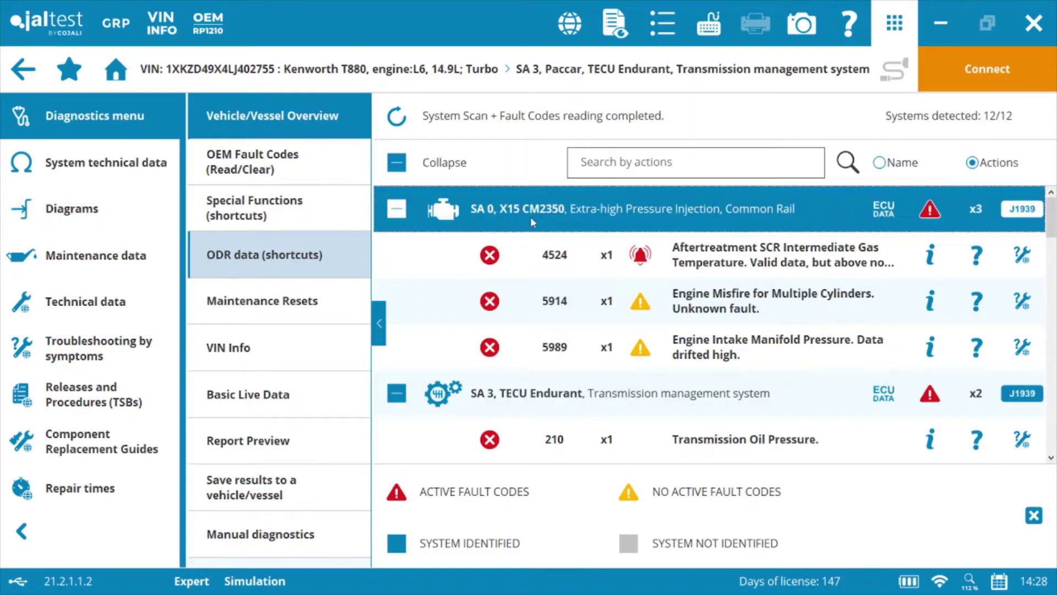
click(537, 213)
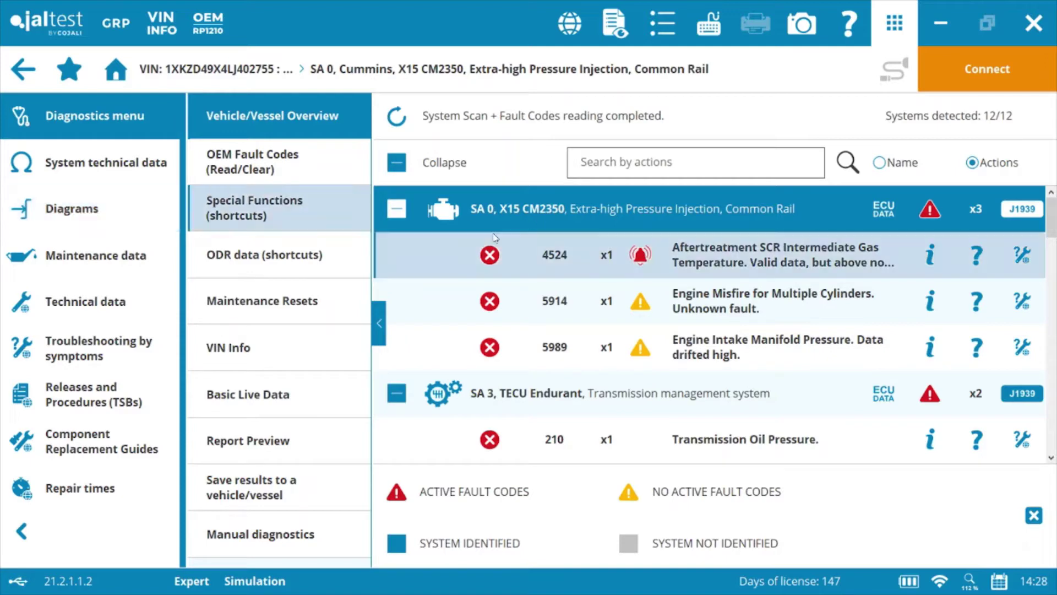
scroll(633, 347, down, 3)
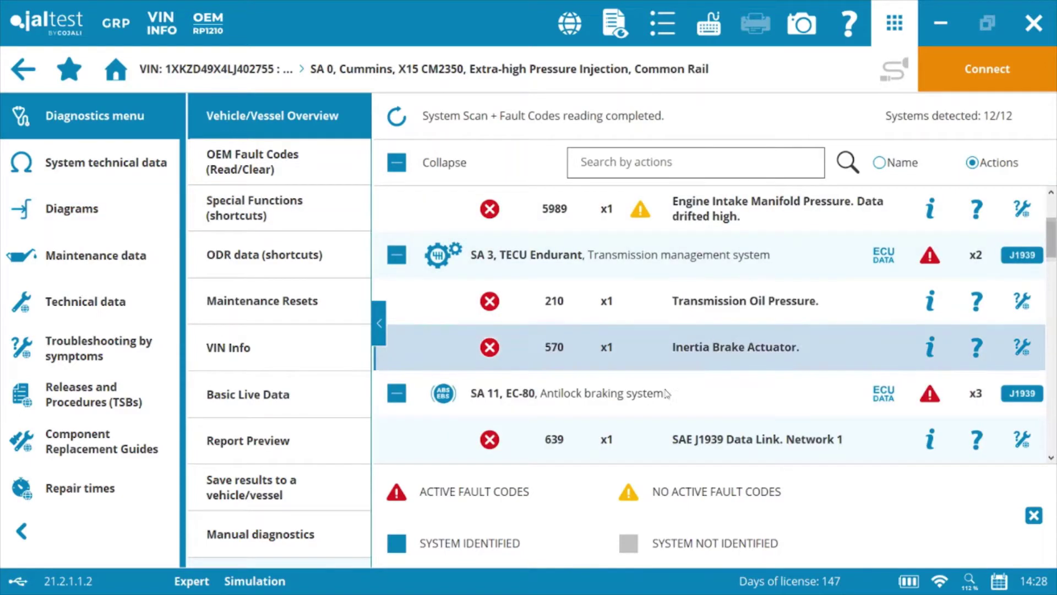
Open the engine's diagram configurations and confirm the X114B Efficiency wiring diagram
click(92, 214)
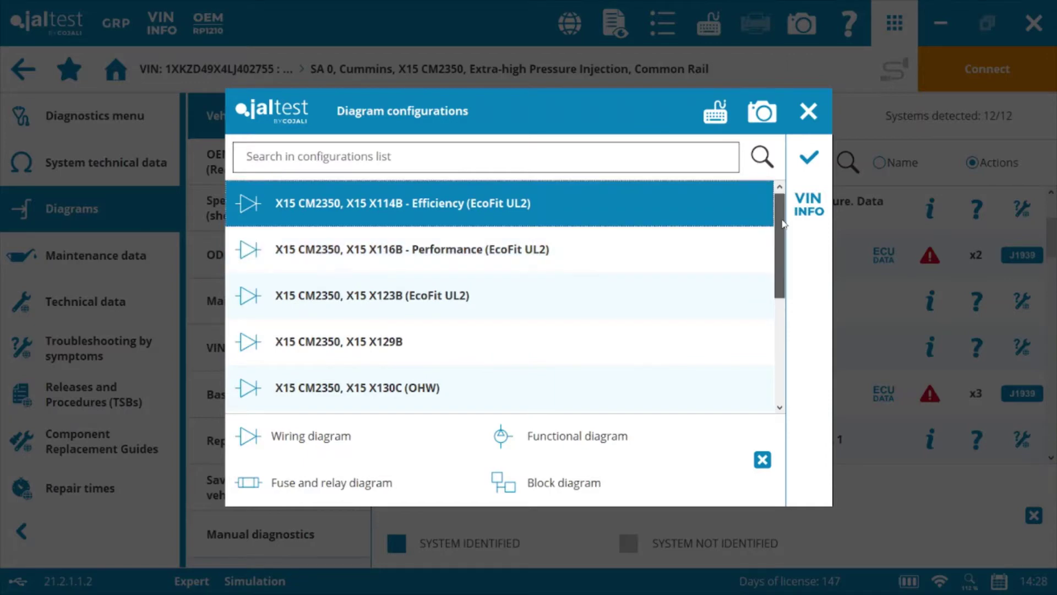
drag(786, 228, 795, 208)
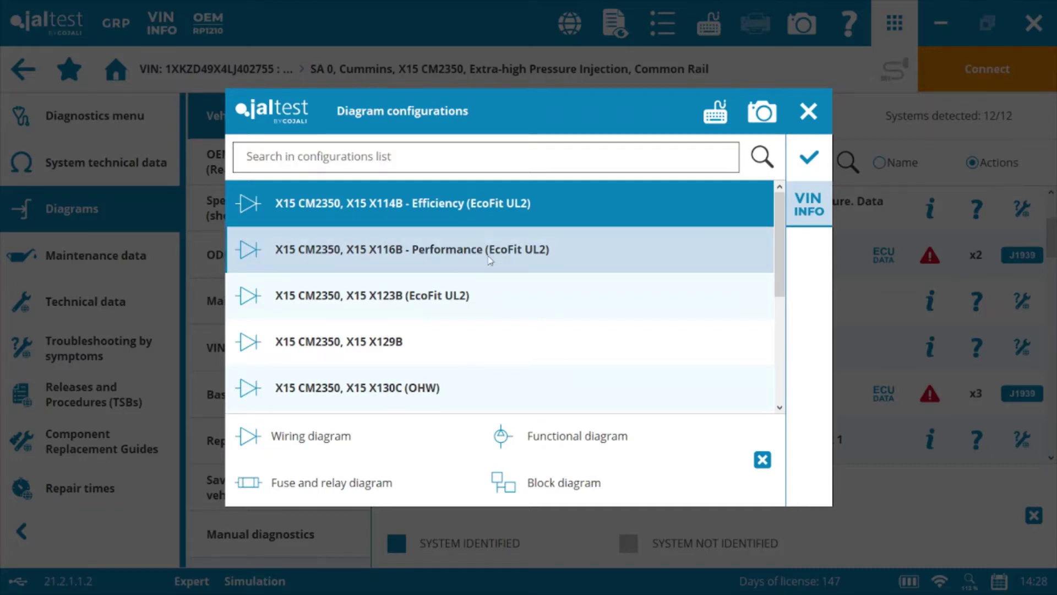
drag(782, 217, 654, 212)
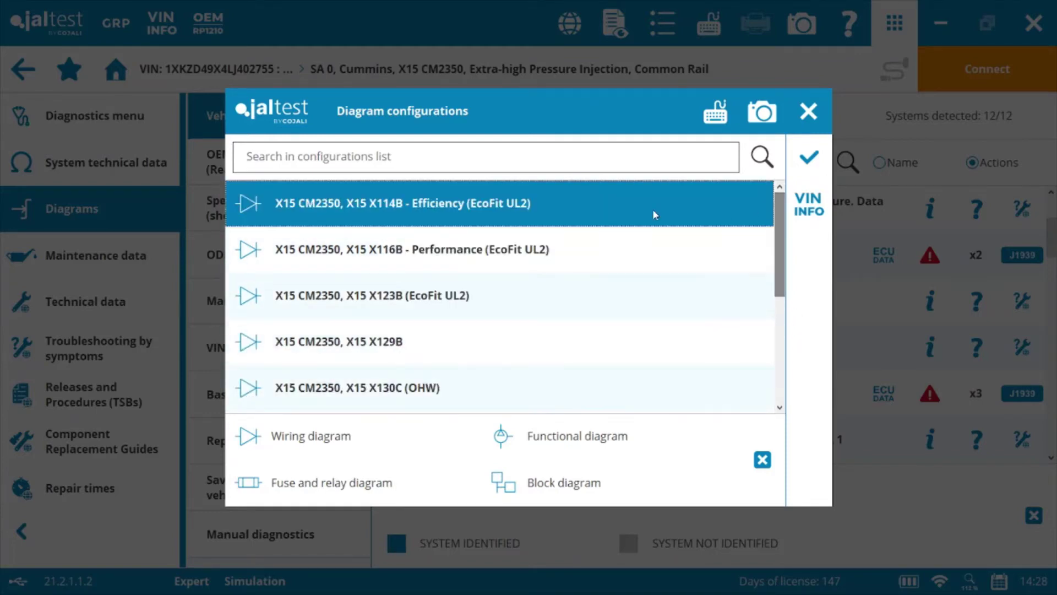
click(809, 160)
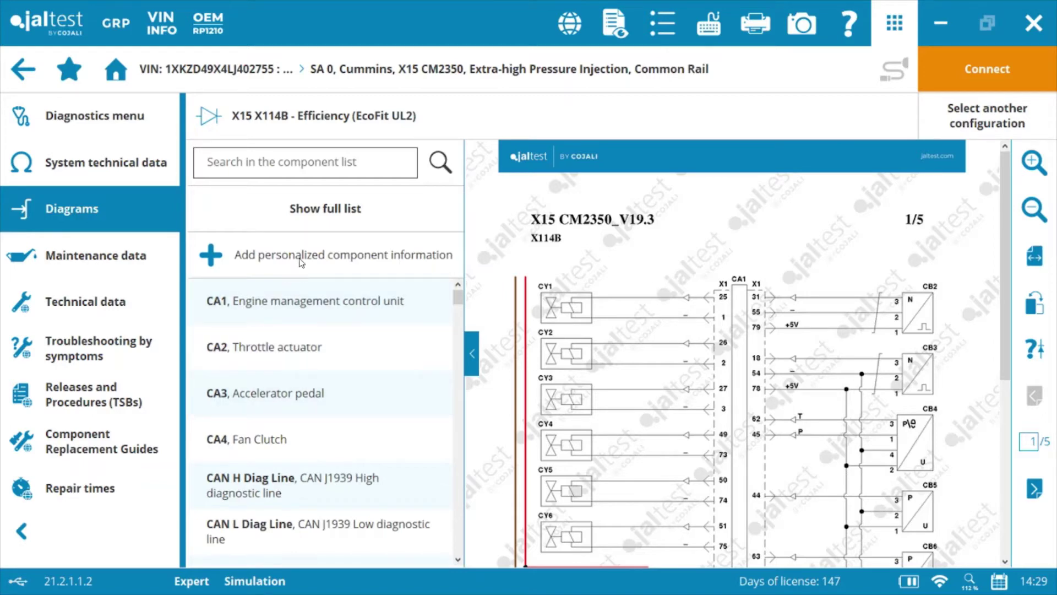
Filter components by 'oil' and highlight the CB7 Oil pressure and CB30 Oil temperature sensors
click(300, 161)
text(oil)
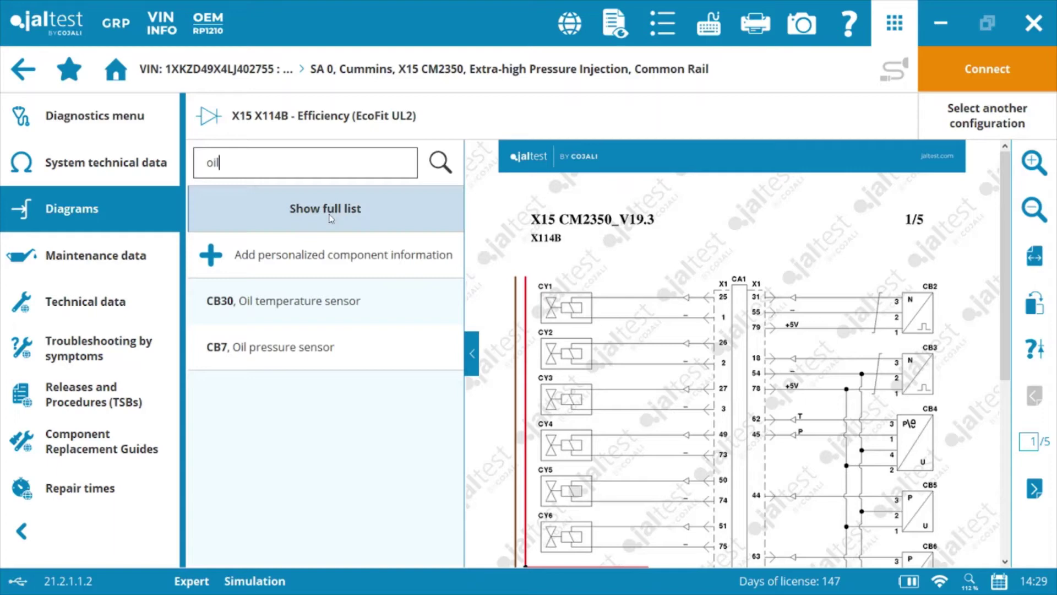
click(337, 354)
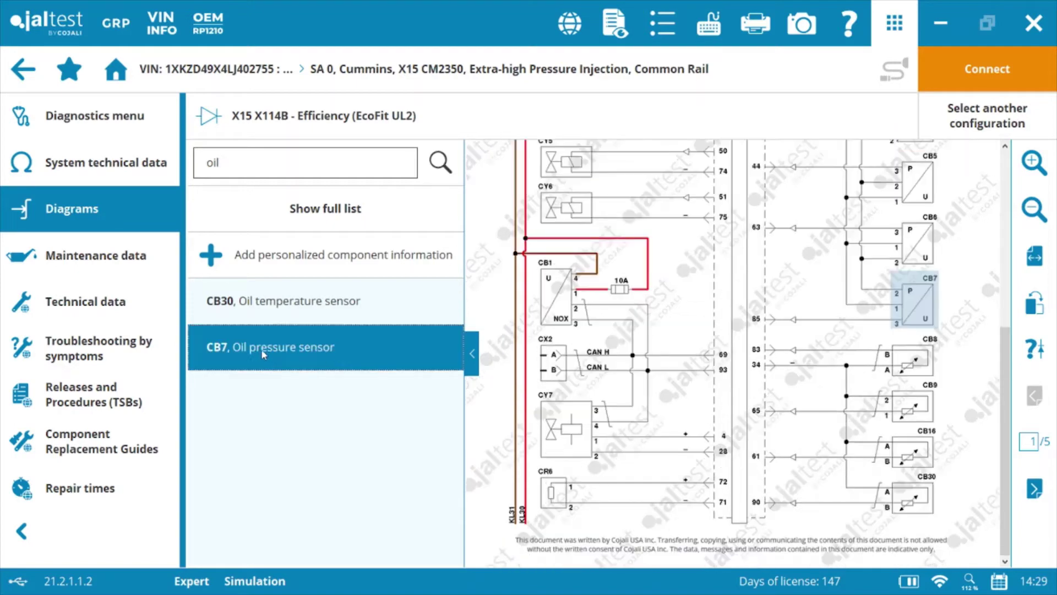
click(307, 304)
click(319, 351)
click(358, 304)
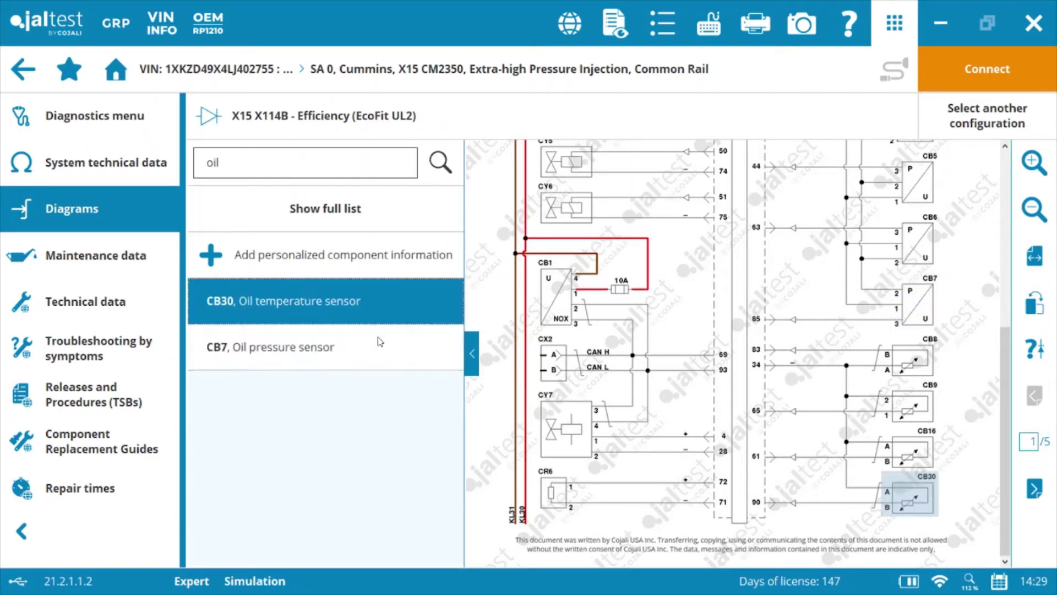
click(371, 352)
click(366, 309)
click(365, 345)
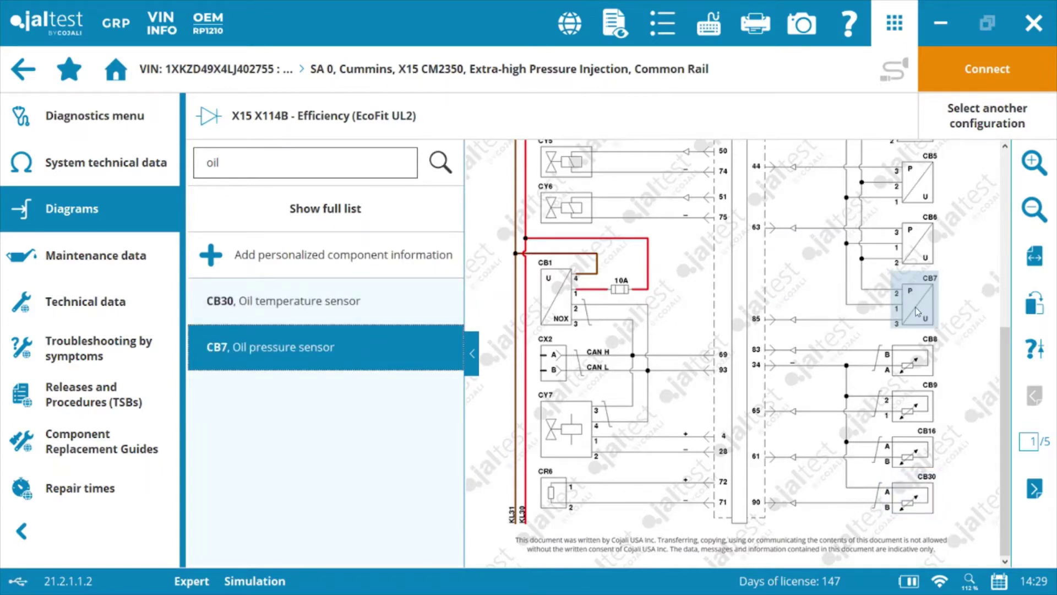
mouse_move(916, 311)
Open CB7 Oil pressure sensor information and view its engine location photo enlarged
click(914, 301)
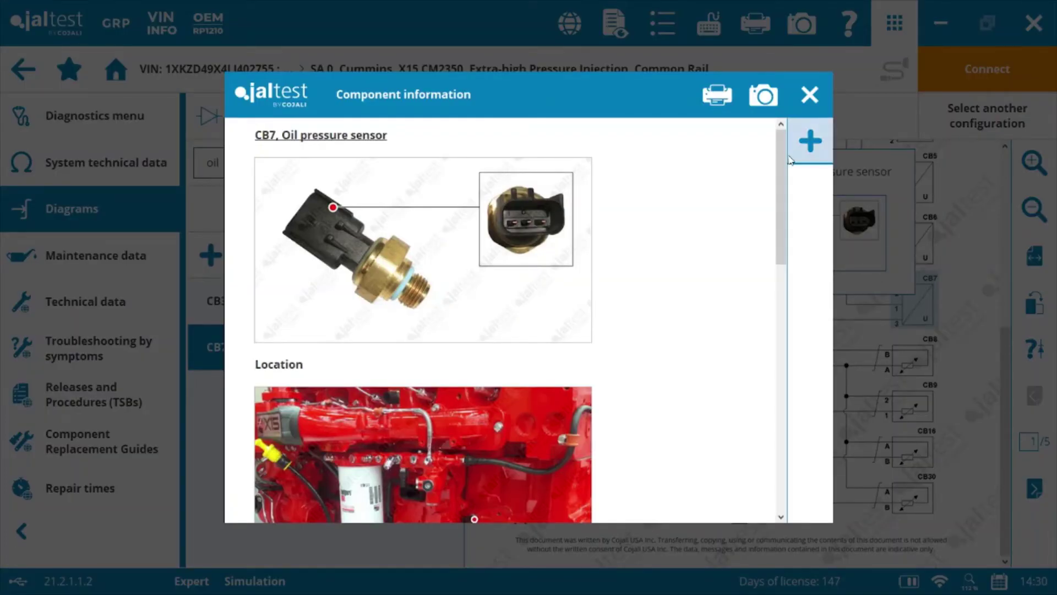
drag(784, 160, 789, 192)
scroll(435, 330, down, 2)
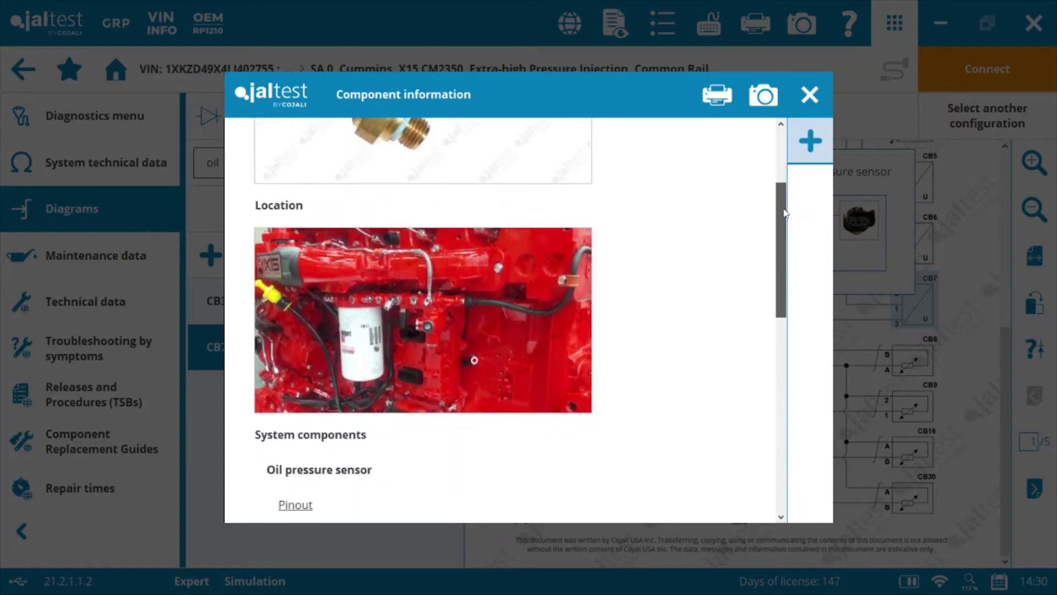
click(475, 363)
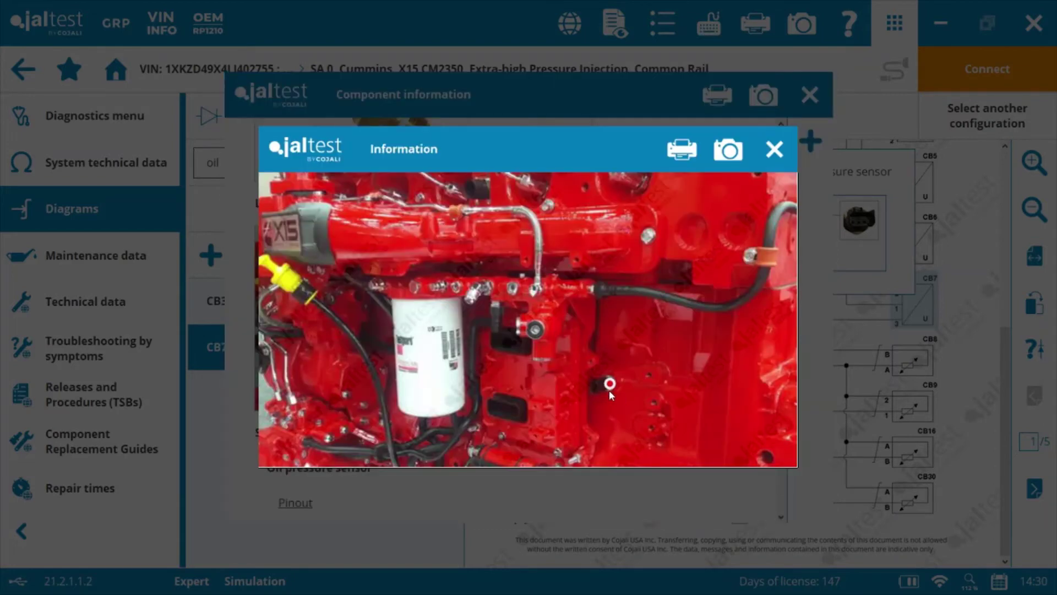
click(775, 150)
drag(778, 235, 785, 386)
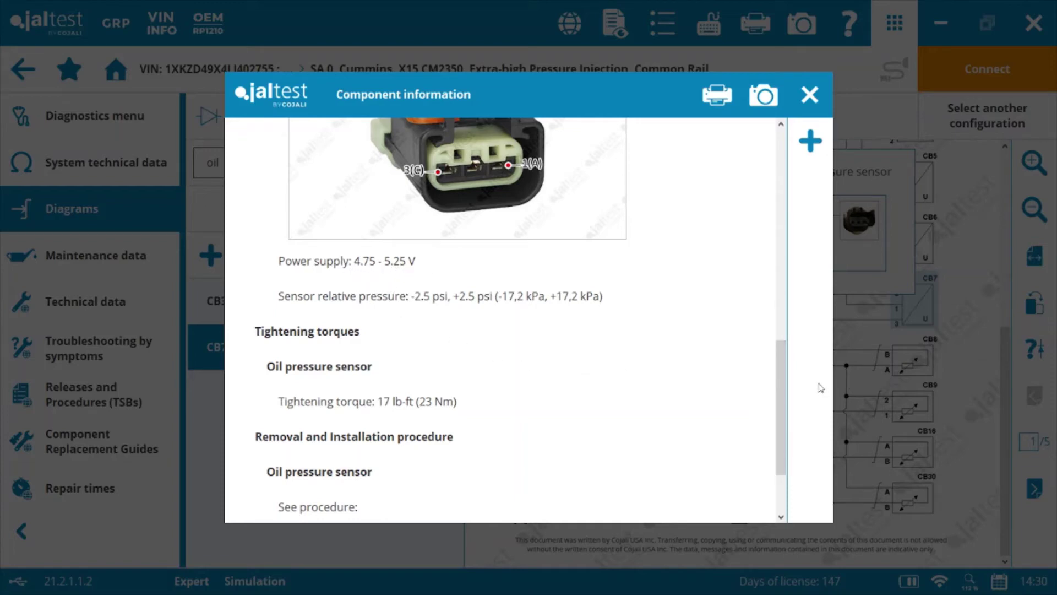
Review CB7's specifications and 17 lb-ft (23 Nm) torque, then return to its location photo
drag(784, 385, 784, 410)
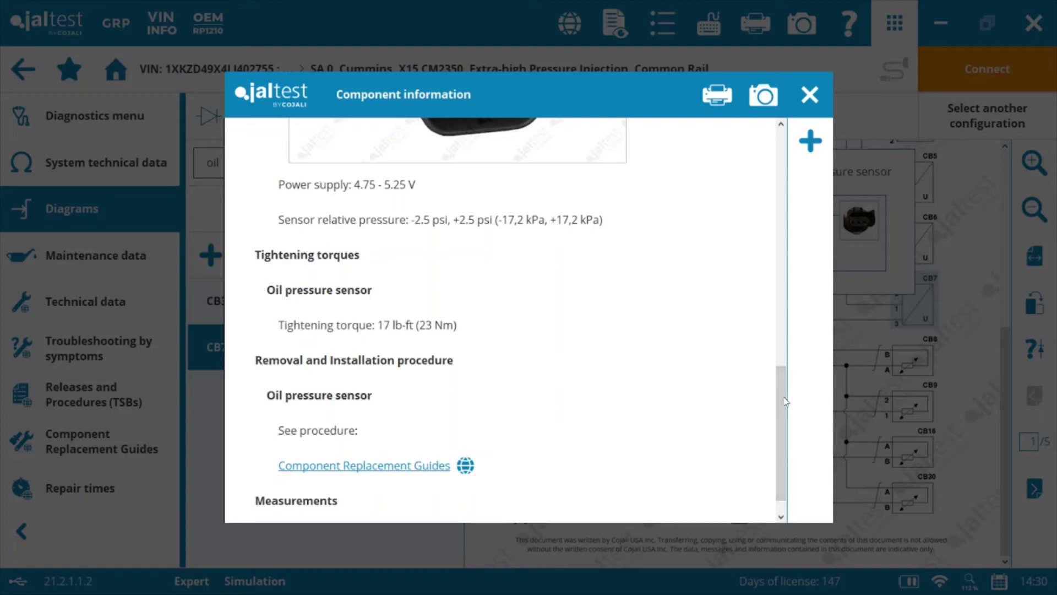
drag(784, 403, 785, 423)
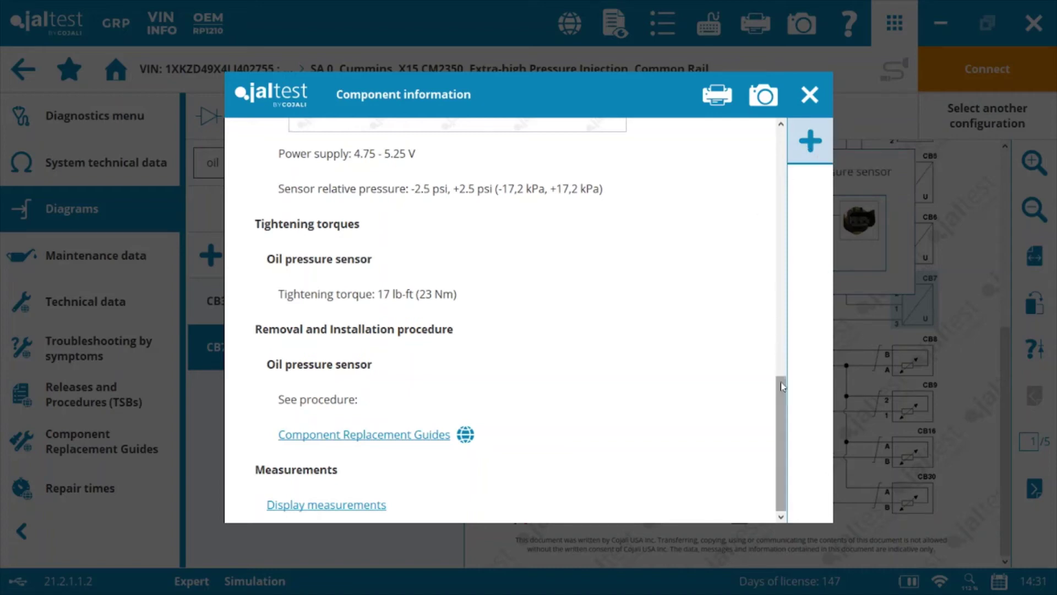
drag(781, 385, 780, 200)
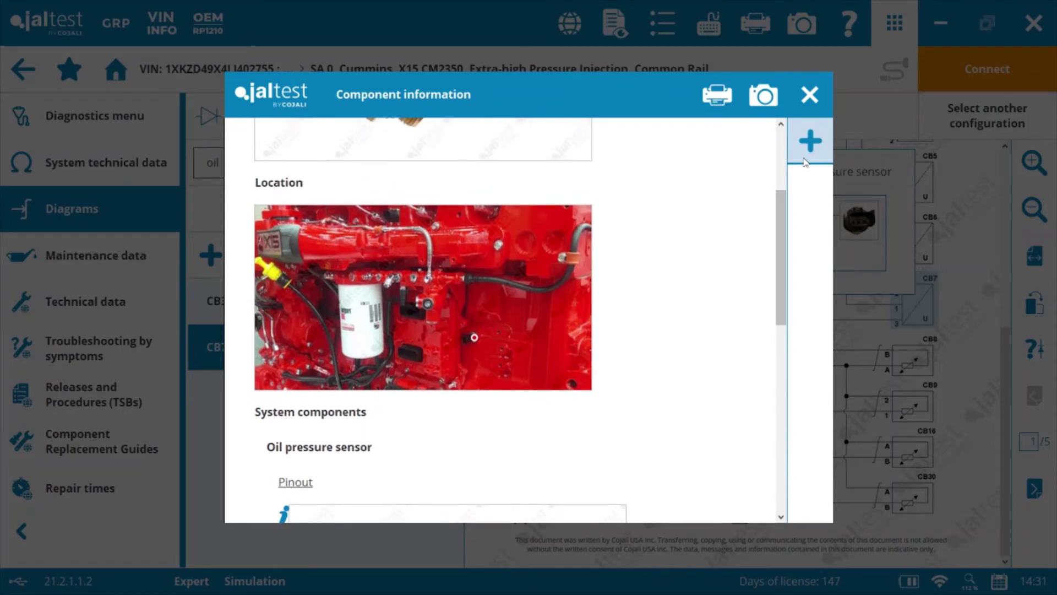
Cancel the CB7 component customization and close its component information window
click(805, 161)
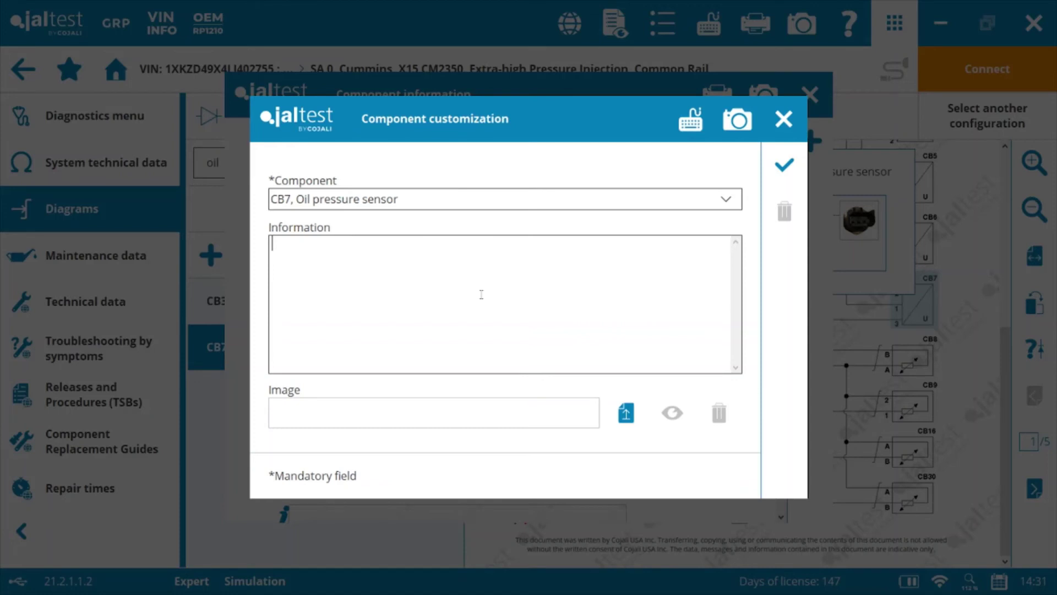
click(785, 121)
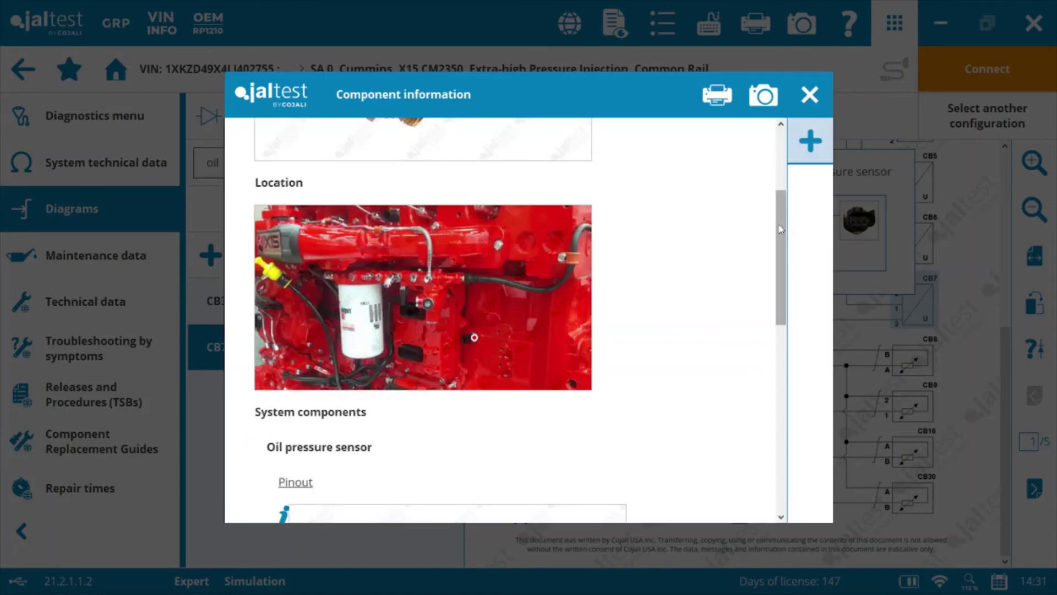
drag(783, 227, 776, 396)
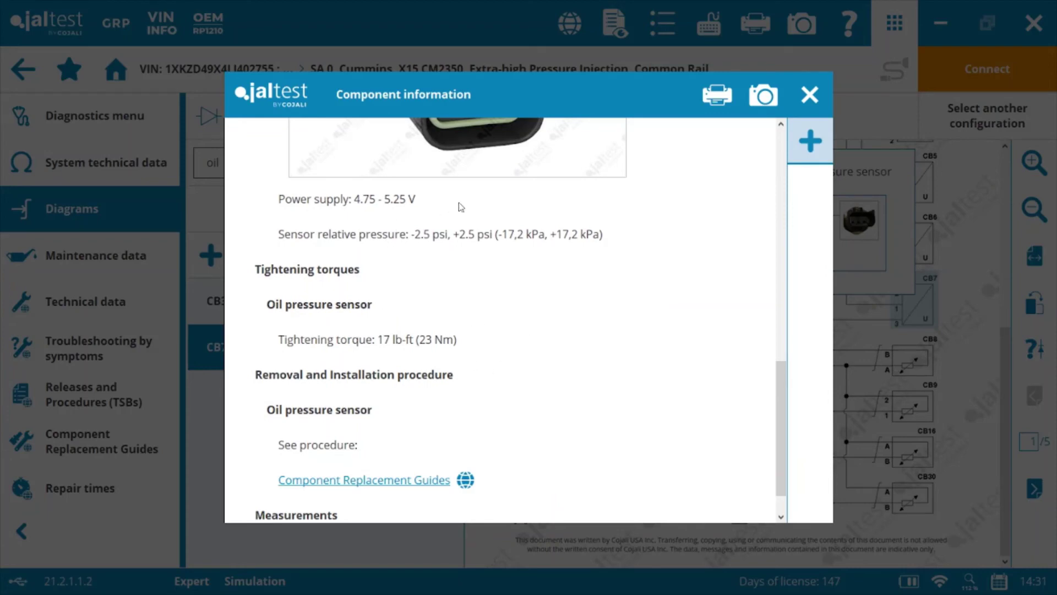
click(810, 96)
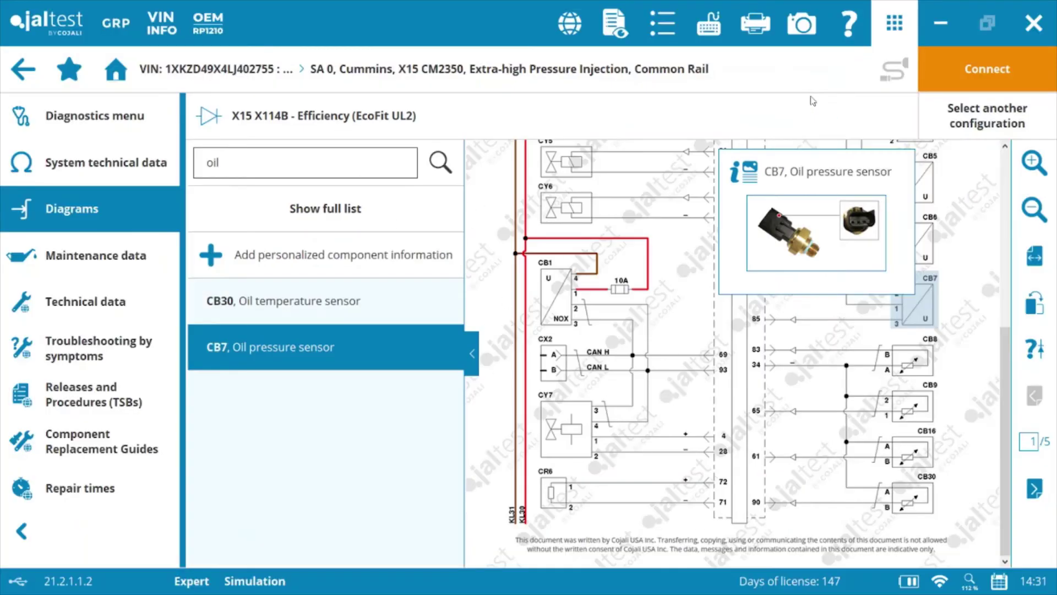
Collapse the component list and rotate the X114B diagram page sideways and back upright
click(471, 359)
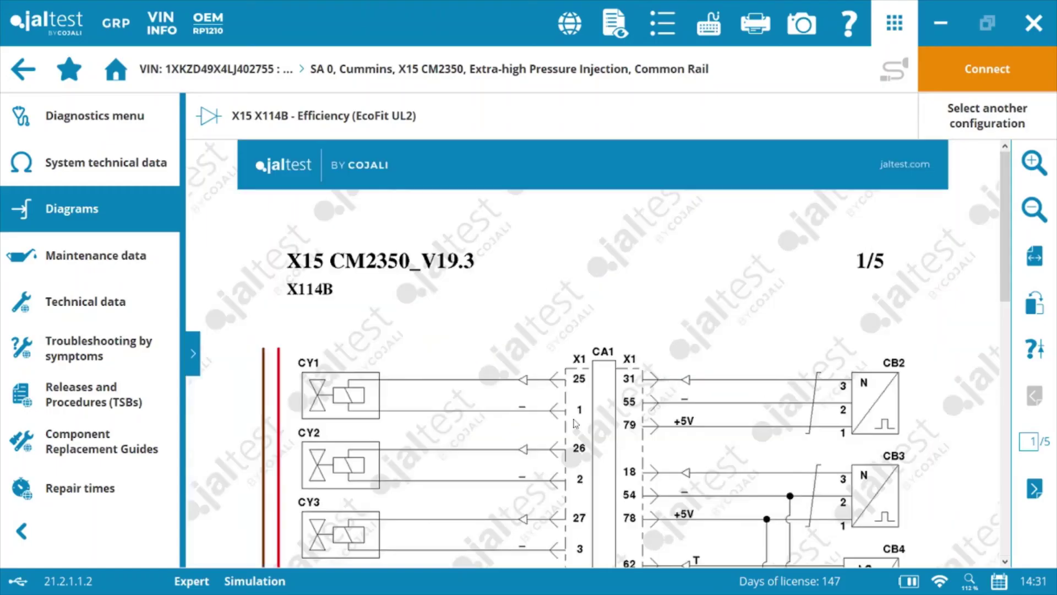
click(194, 355)
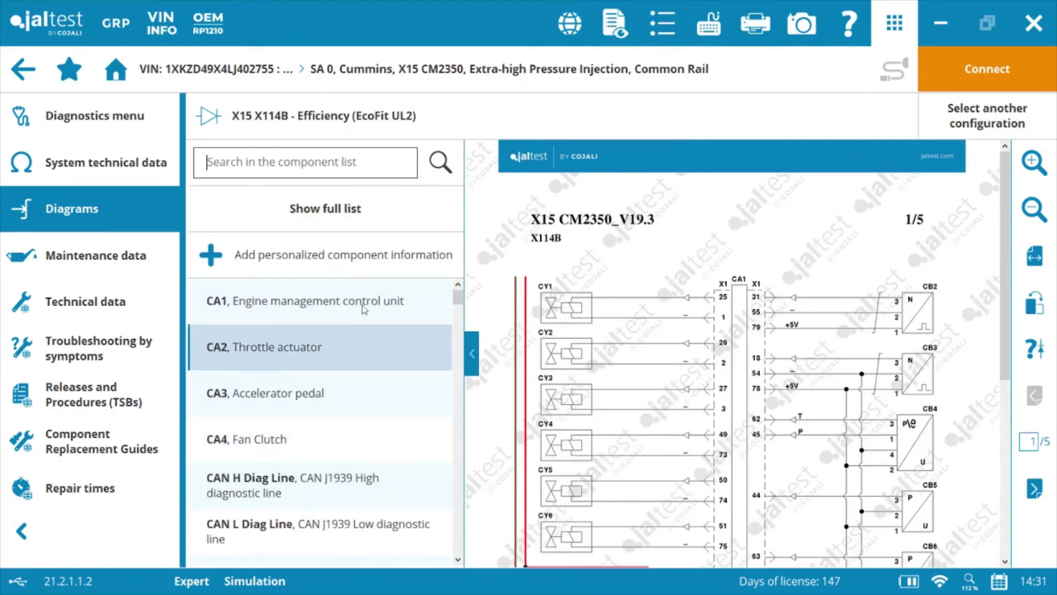
click(473, 358)
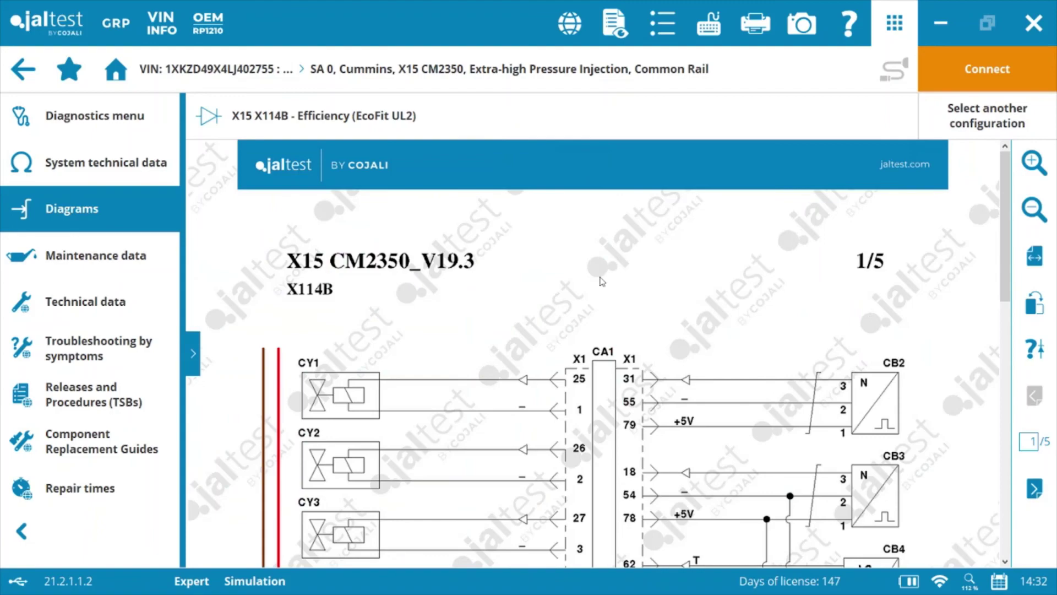
drag(1013, 240, 1026, 309)
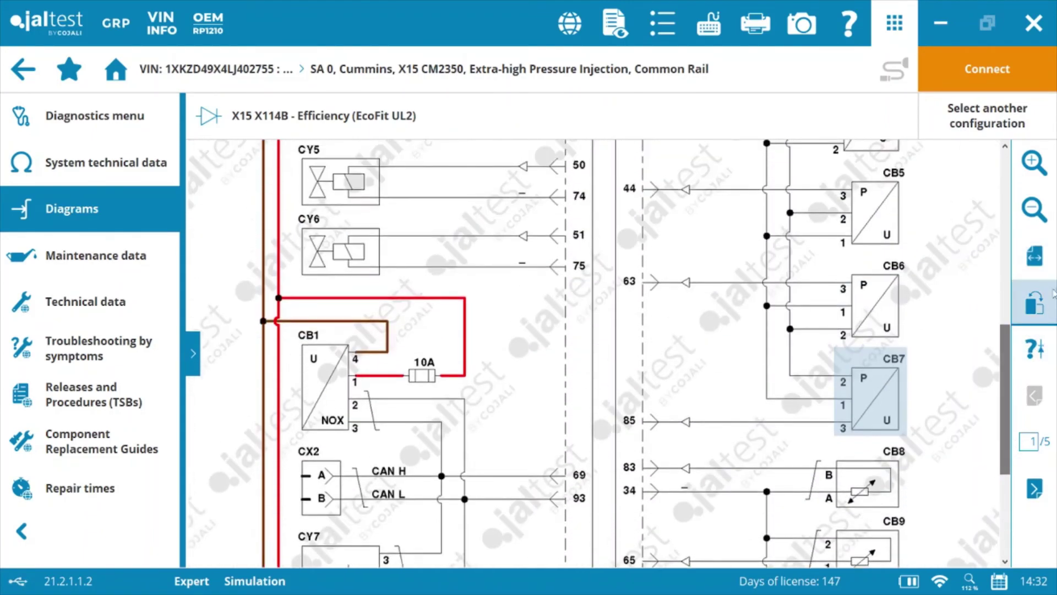
click(1035, 303)
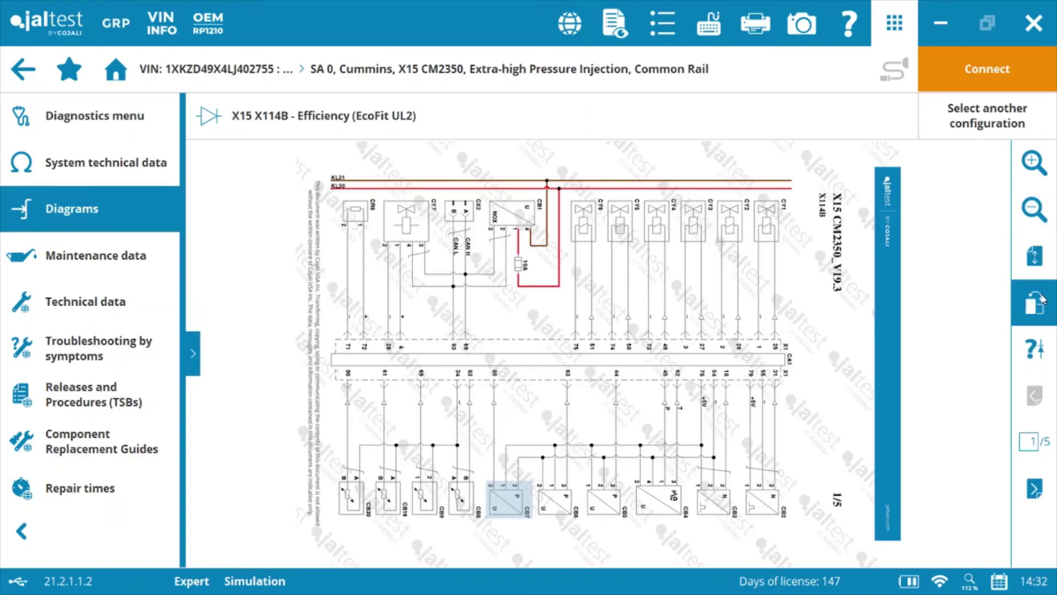
click(1036, 300)
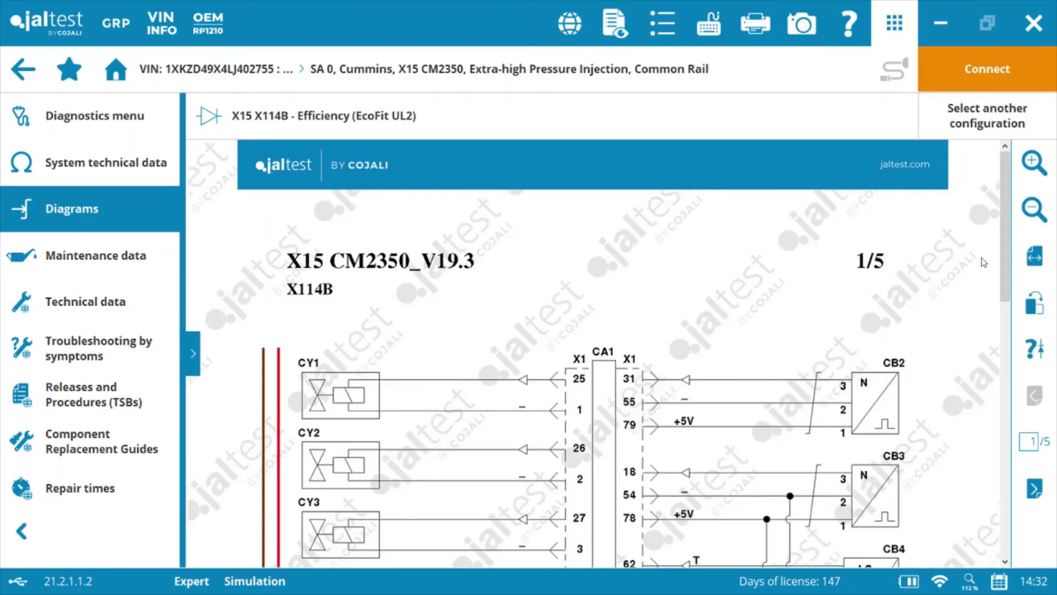
scroll(1011, 252, down, 5)
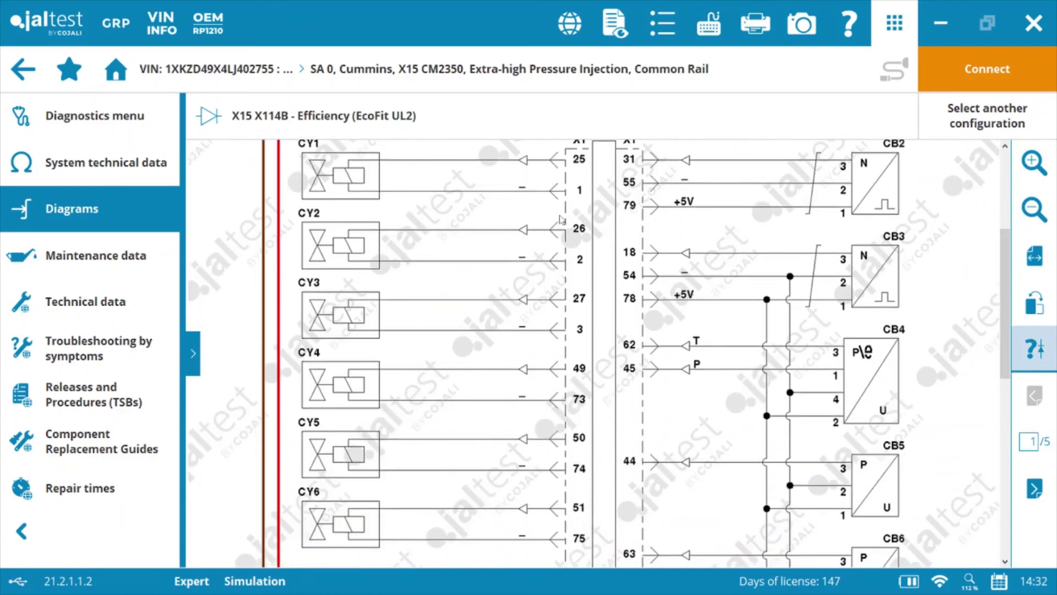
Highlight CA1 Engine management control unit via its X1 connector and review its connector photos
click(608, 332)
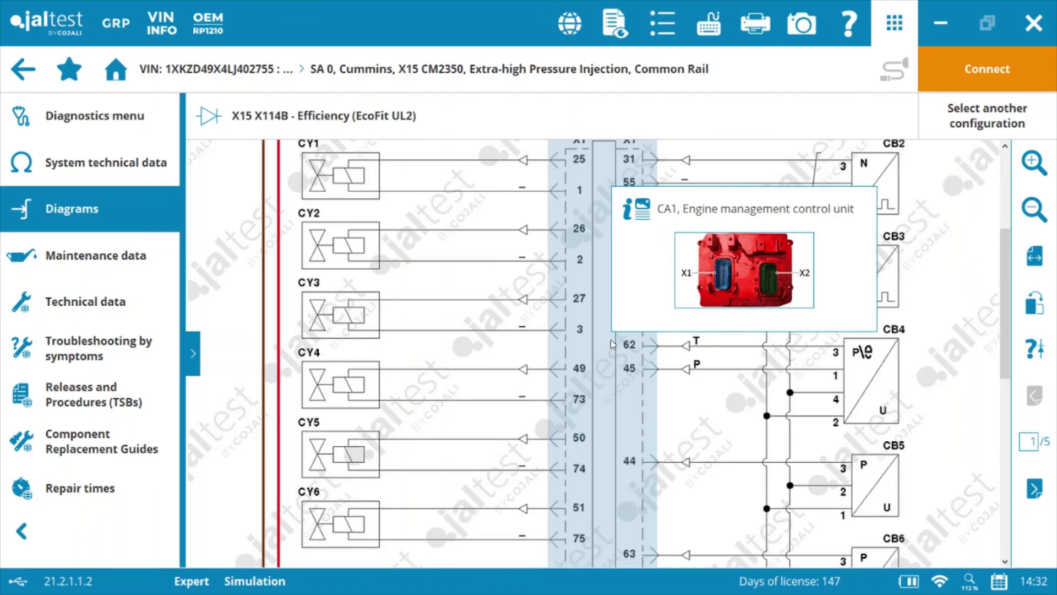
click(610, 340)
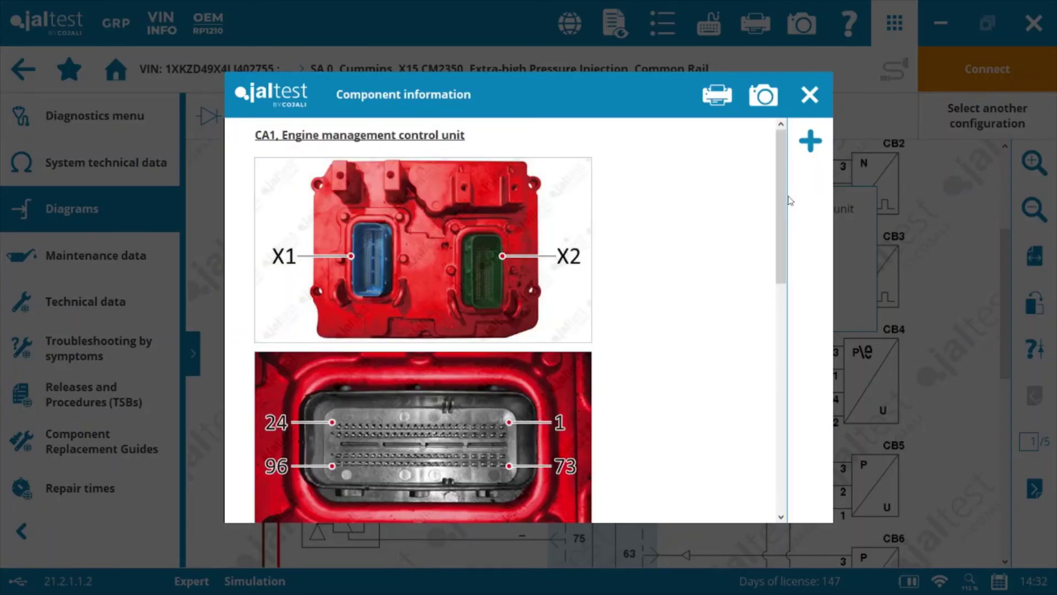
scroll(787, 203, down, 2)
scroll(778, 206, up, 1)
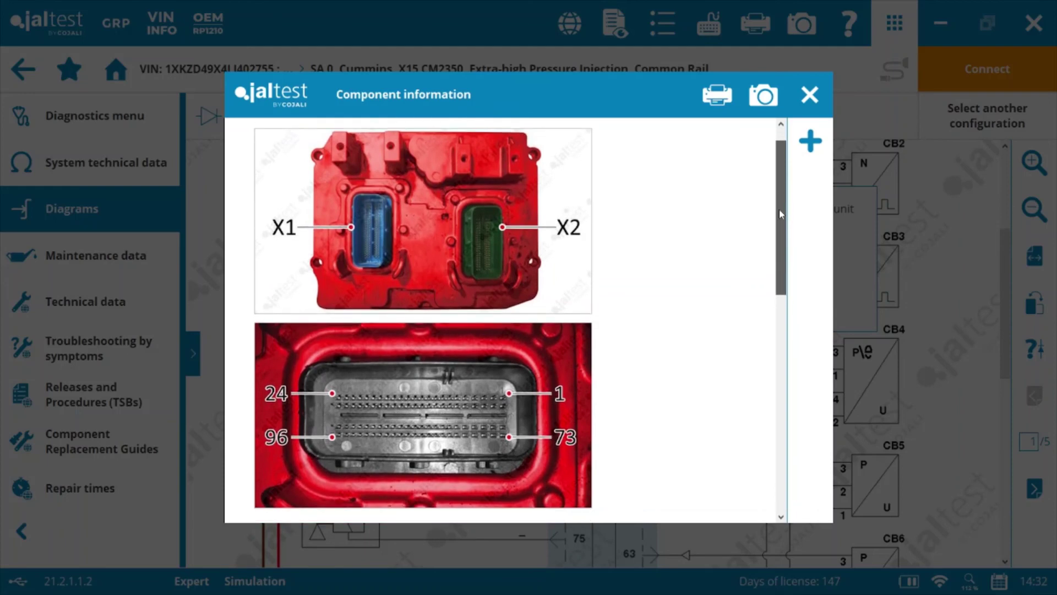
drag(780, 214, 787, 177)
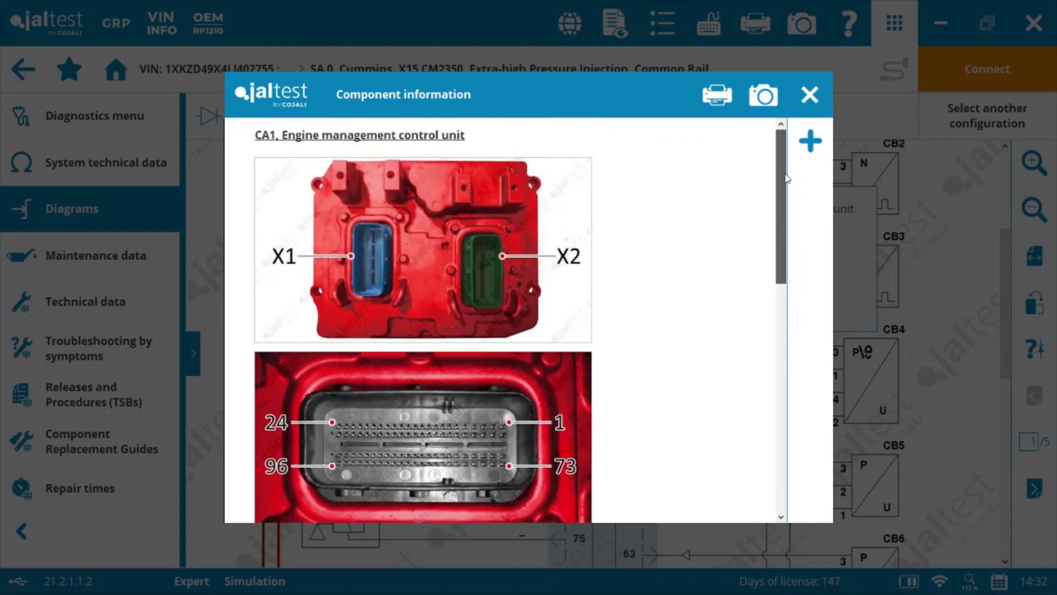
click(810, 95)
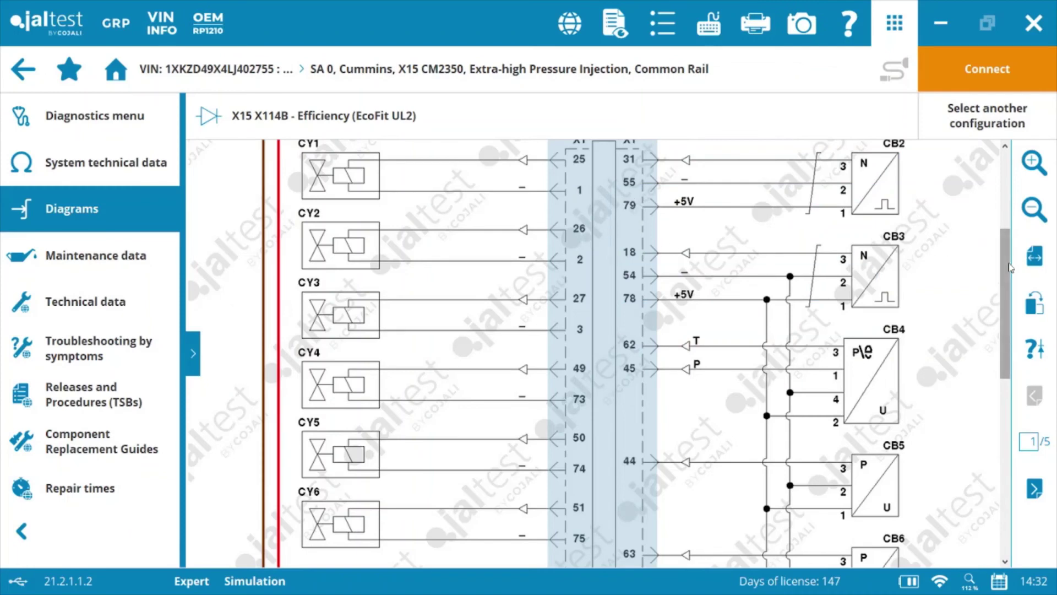
Scroll down the diagram and reopen the full component list beside page 1 of 5
drag(1006, 259, 1014, 419)
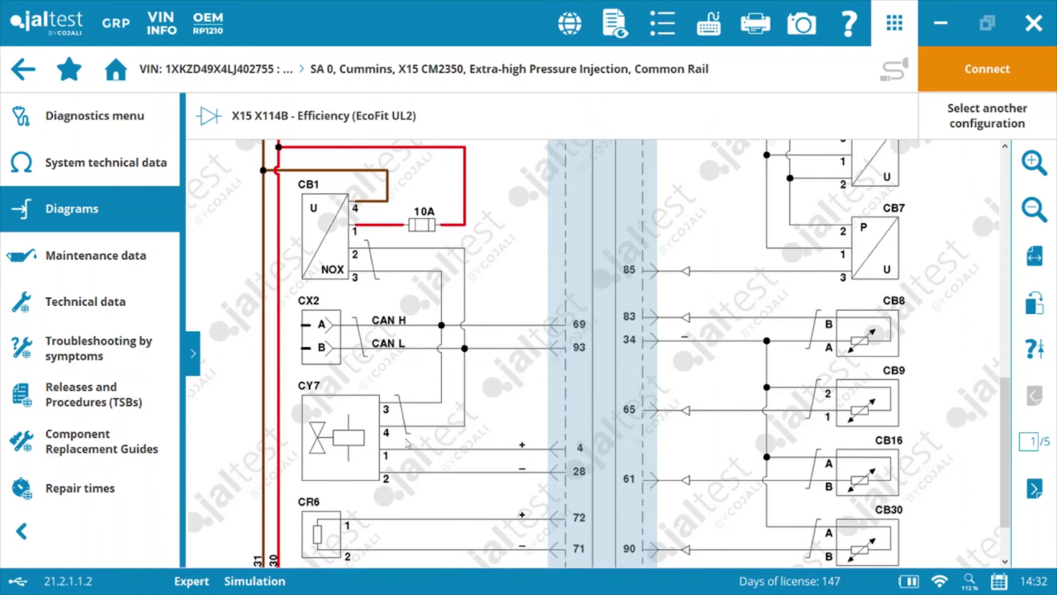
mouse_move(333, 450)
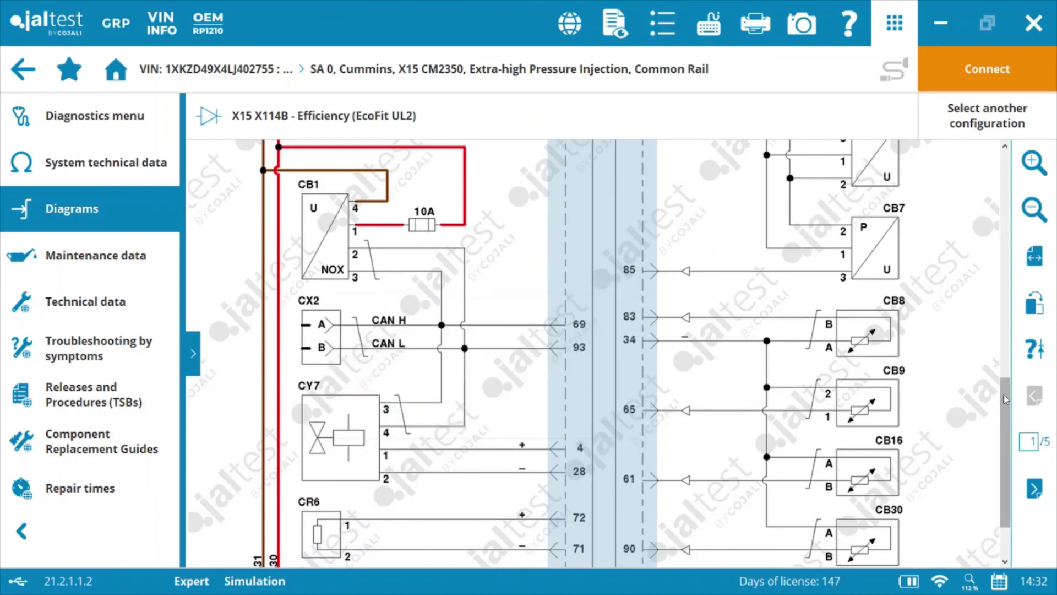
click(190, 356)
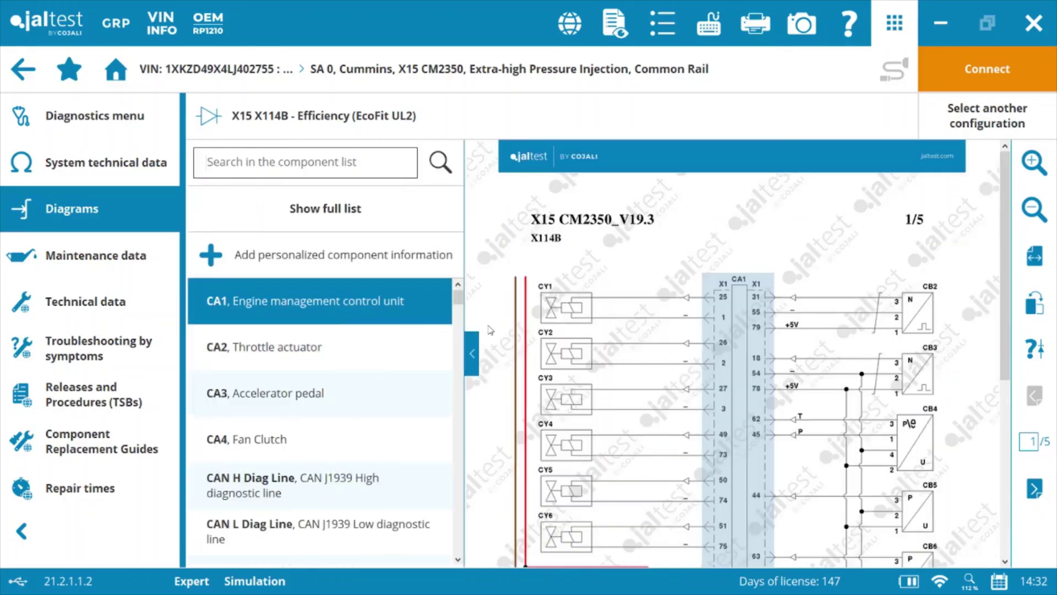